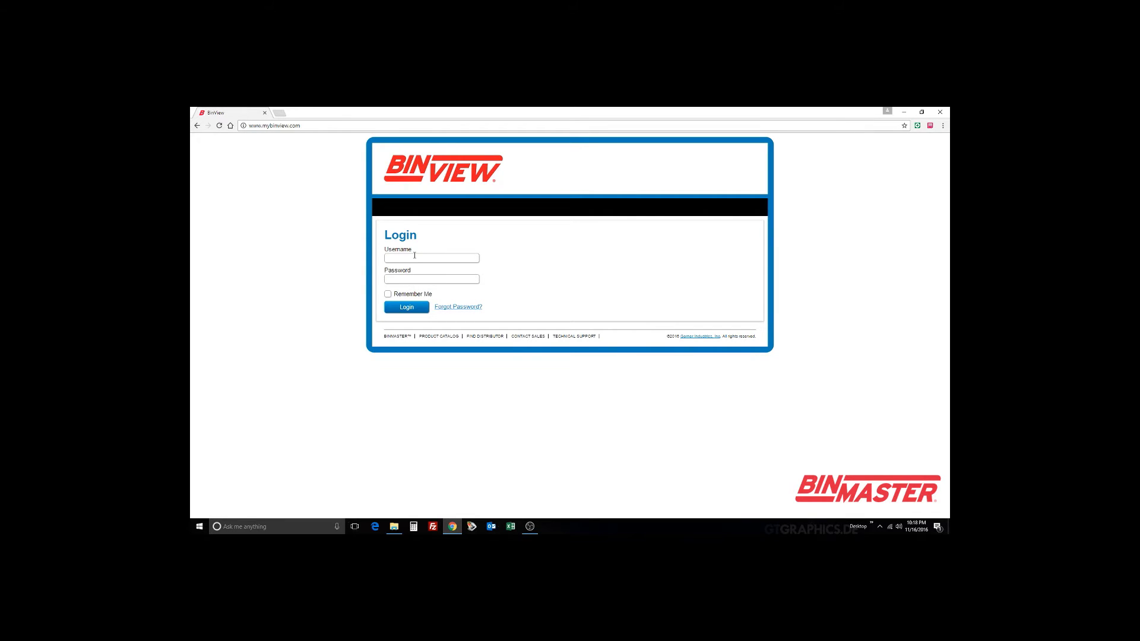
Step: Log in to BinView with the account username and password, retrying after the failed attempt
{"action": "left_click", "coordinate": [414, 255]}
{"action": "key", "text": "Tab"}
{"action": "type", "text": "••••••••••"}
{"action": "left_click", "coordinate": [415, 315]}
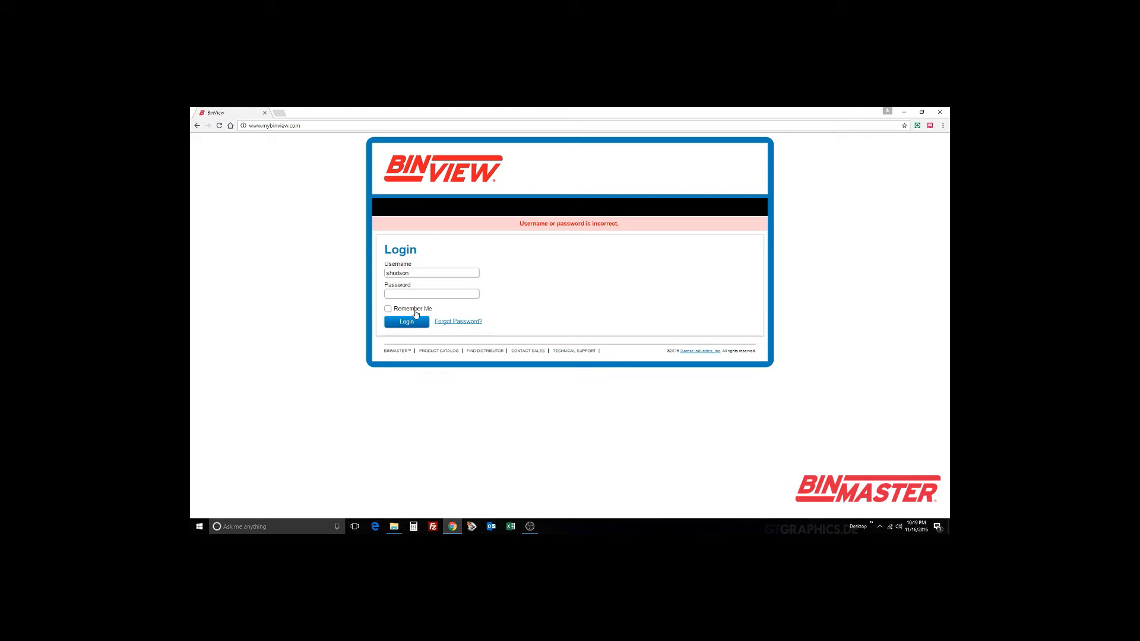
{"action": "left_click", "coordinate": [434, 295]}
{"action": "left_click", "coordinate": [425, 322]}
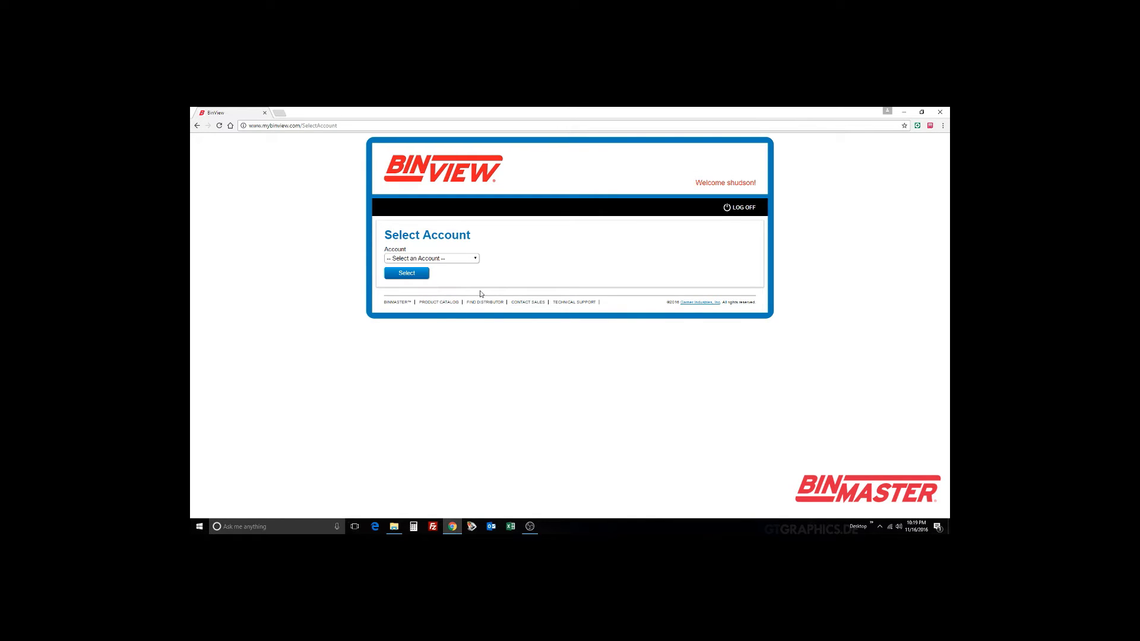
Step: Select the Tesla account from the Account dropdown
{"action": "left_click", "coordinate": [474, 260]}
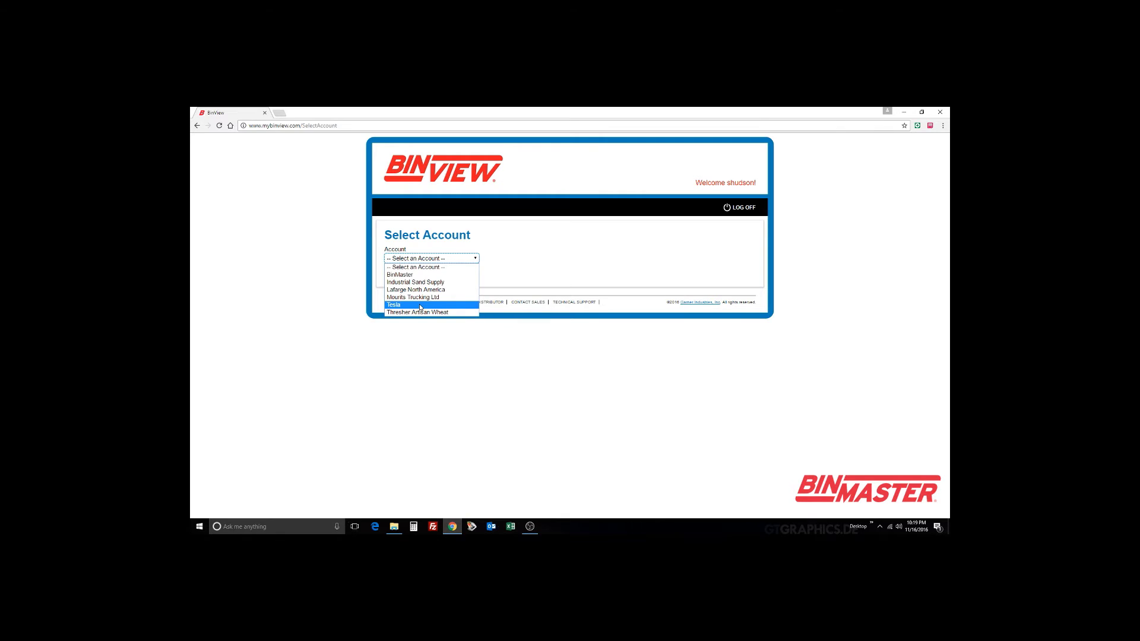
{"action": "left_click", "coordinate": [419, 305]}
{"action": "left_click", "coordinate": [411, 277]}
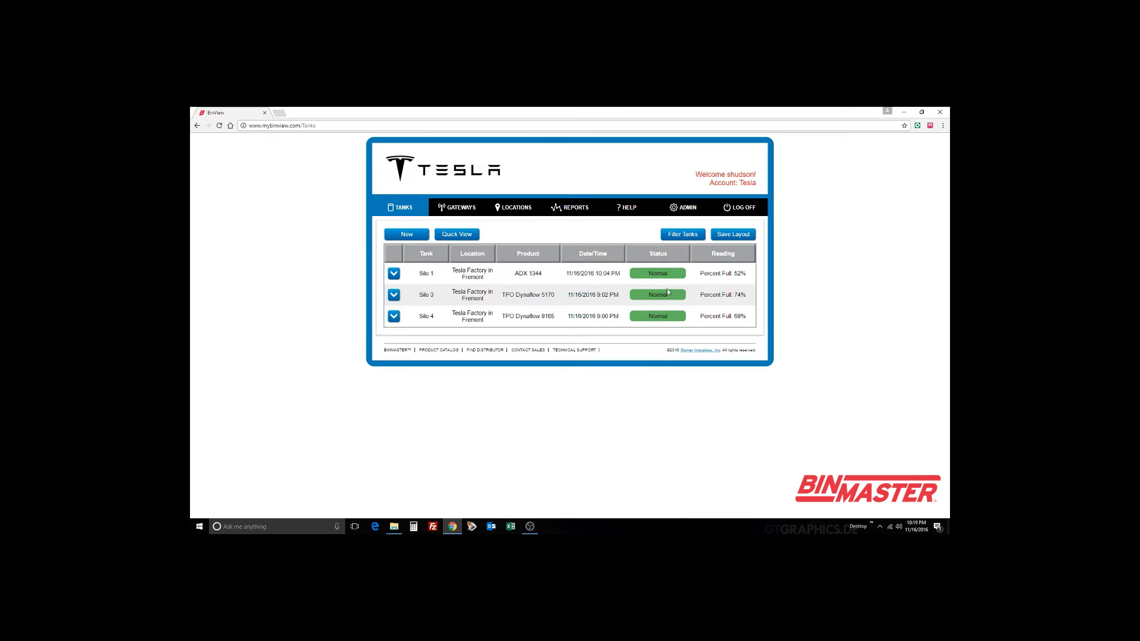
Step: Expand the Silo 1 row to show its 114,015 lb material, 52% fill and 7.9 V battery
{"action": "left_click", "coordinate": [395, 277]}
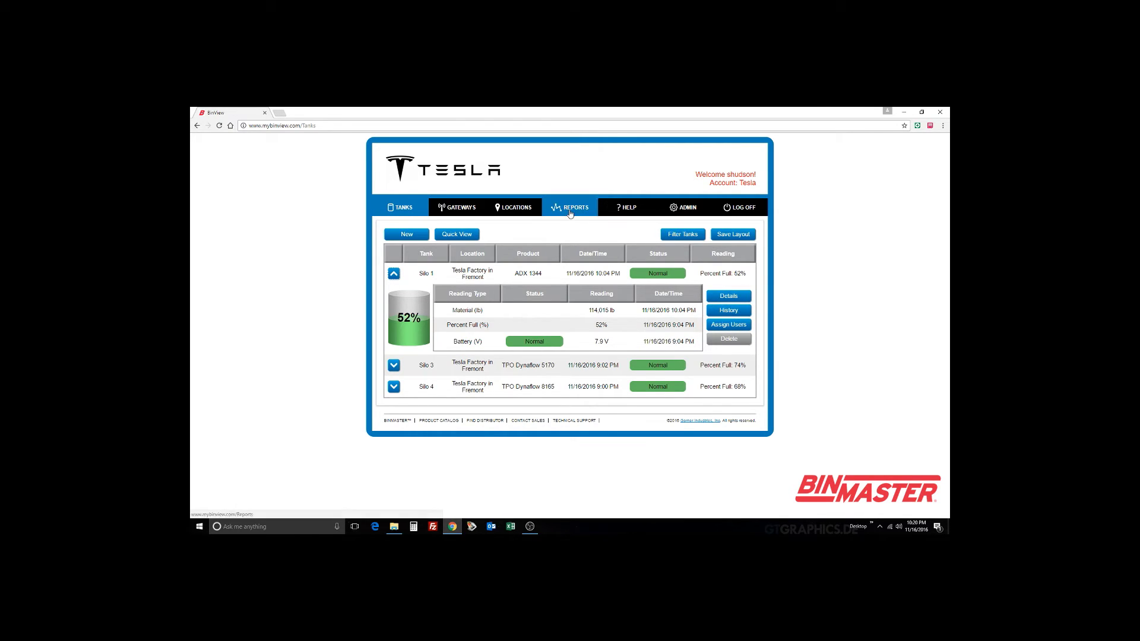
Step: Open Silo 1's reading history and regenerate it for the last 30 days
{"action": "left_click", "coordinate": [735, 312]}
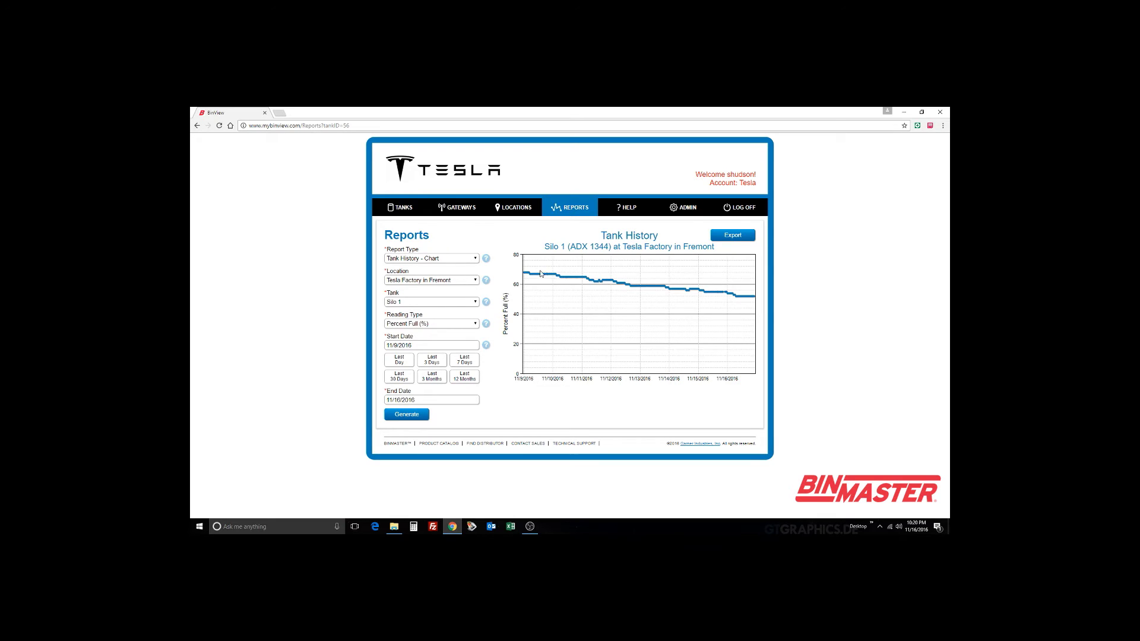
{"action": "left_click", "coordinate": [400, 382]}
{"action": "left_click", "coordinate": [406, 416]}
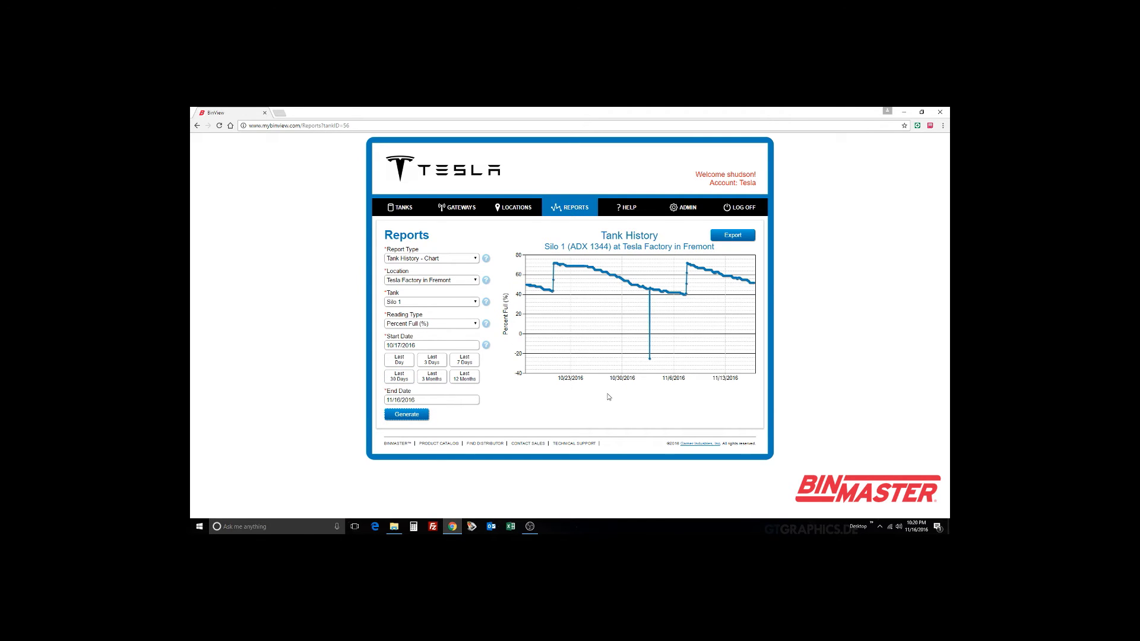
Step: Chart Silo 3 as Percent Full (%) over the last 30 days, then return to Tanks
{"action": "left_click", "coordinate": [446, 300]}
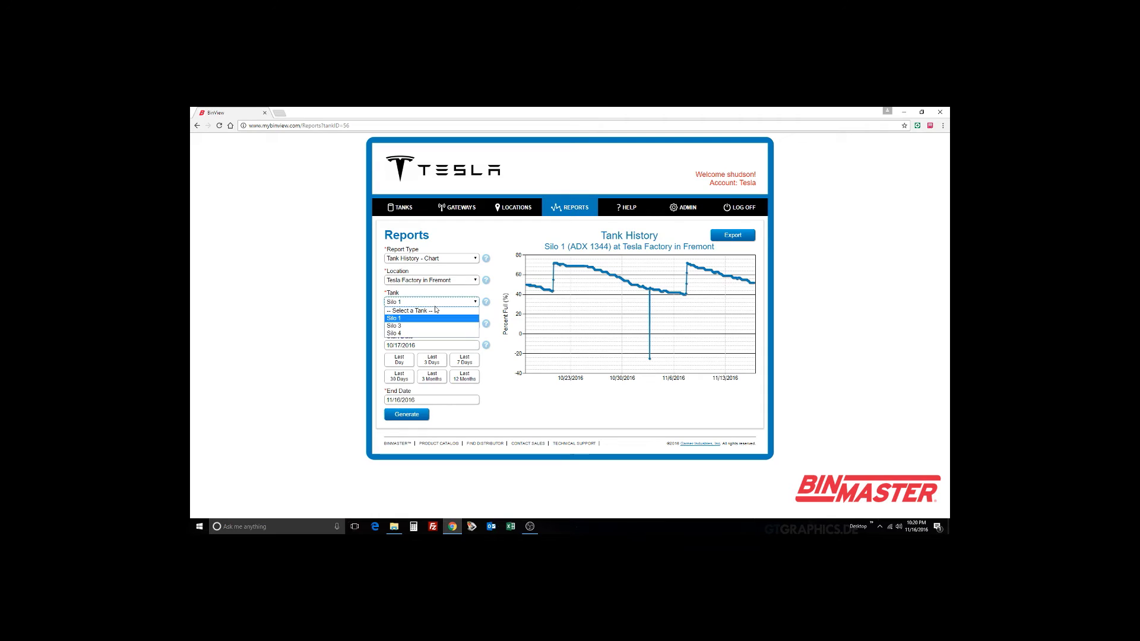
{"action": "left_click", "coordinate": [394, 326]}
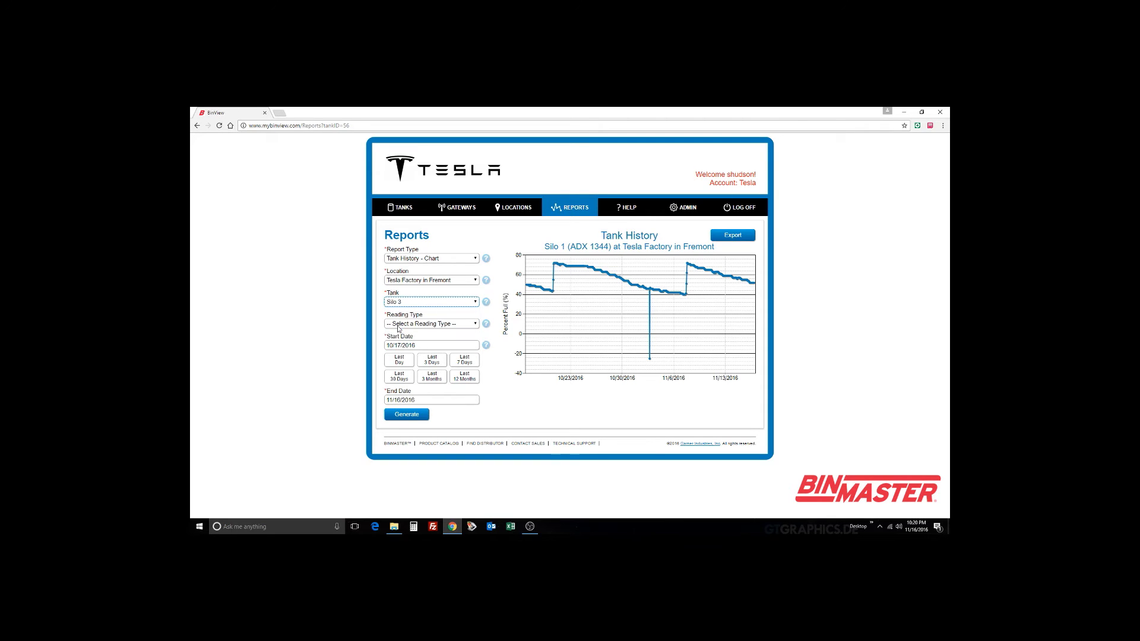
{"action": "left_click", "coordinate": [439, 326]}
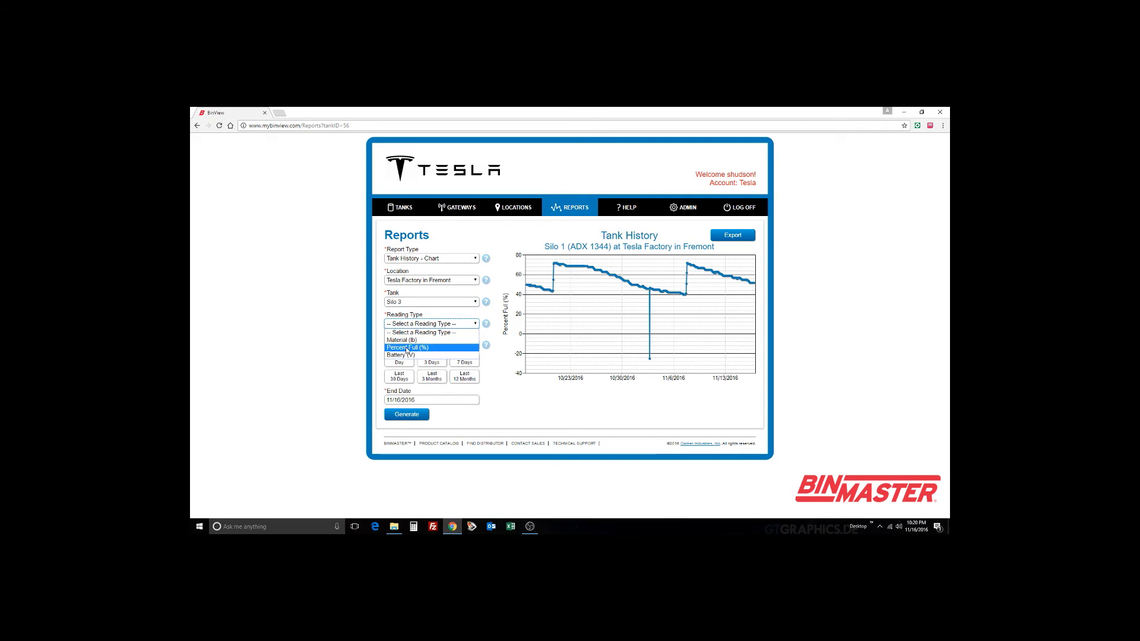
{"action": "left_click", "coordinate": [406, 347]}
{"action": "left_click", "coordinate": [399, 376]}
{"action": "left_click", "coordinate": [406, 414]}
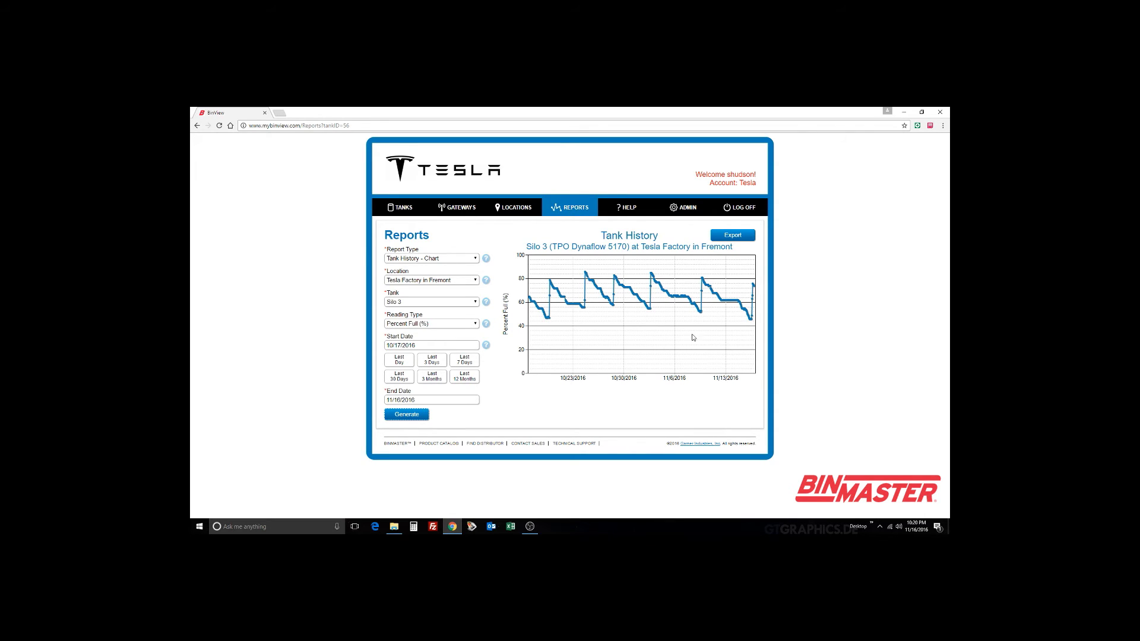
{"action": "left_click", "coordinate": [409, 215]}
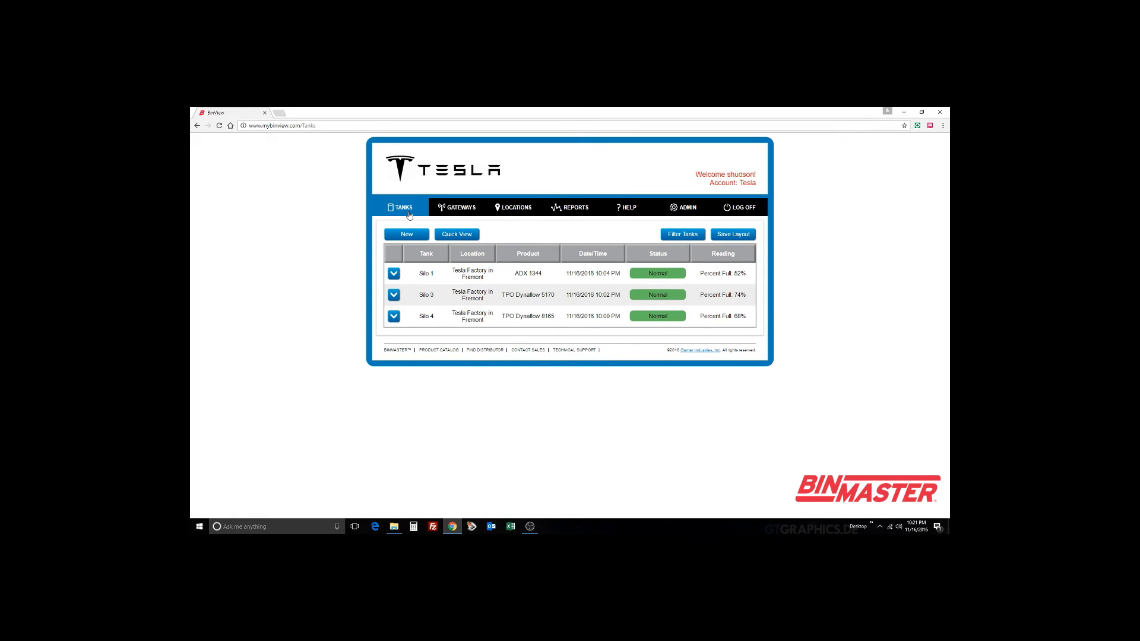
Step: Try Quick View, return to Full View, and expand Silo 1, Silo 3 and Silo 4
{"action": "left_click", "coordinate": [458, 235]}
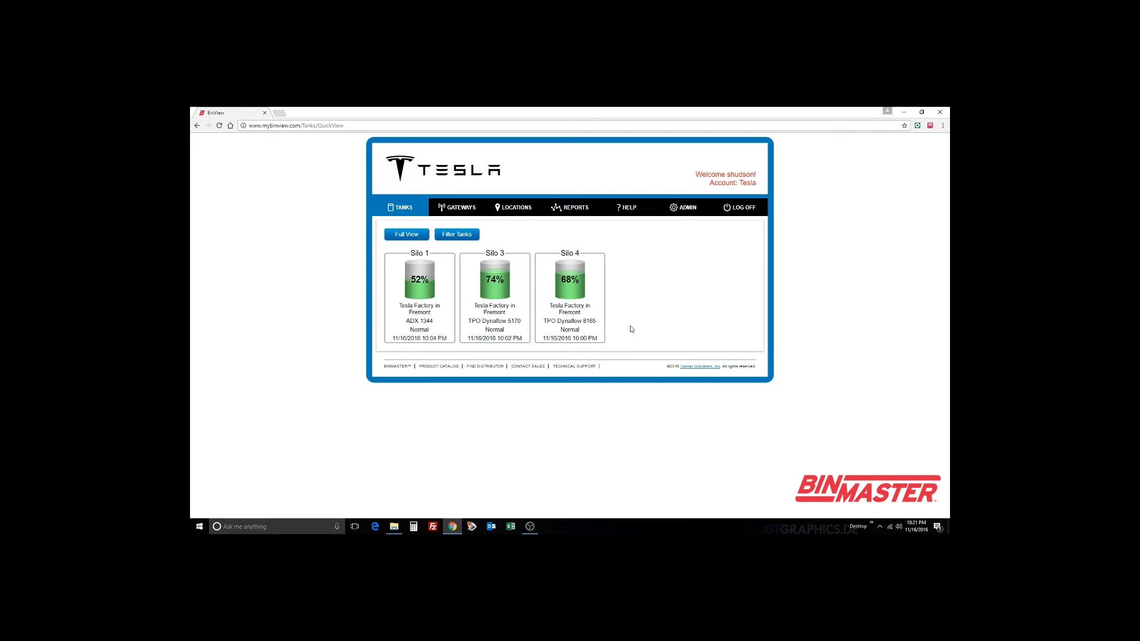
{"action": "left_click", "coordinate": [412, 237]}
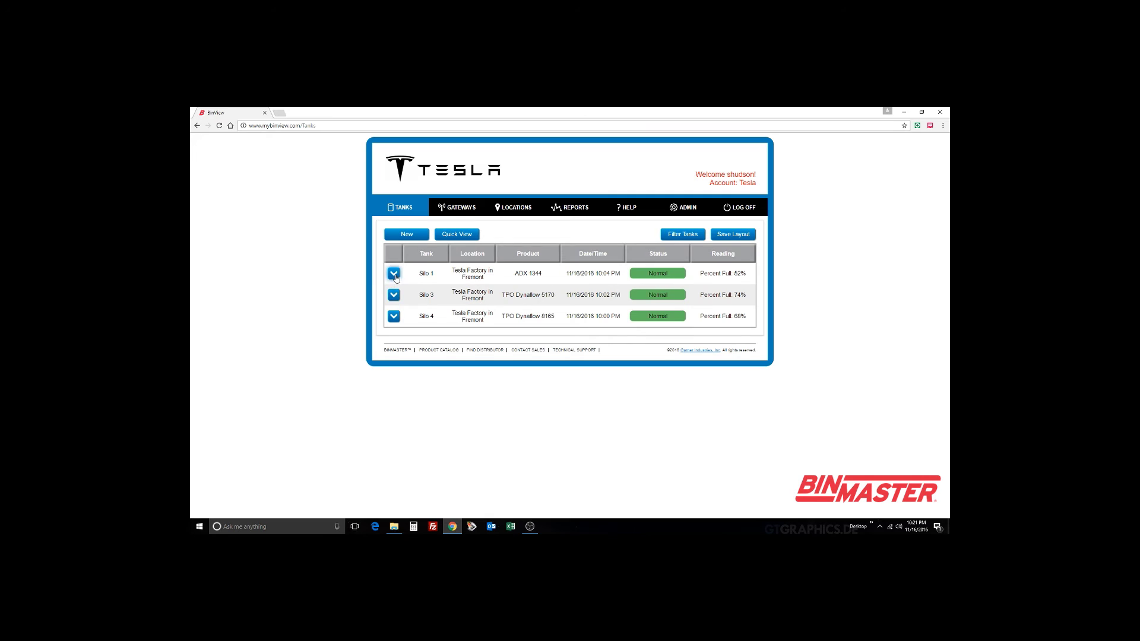
{"action": "left_click", "coordinate": [394, 274]}
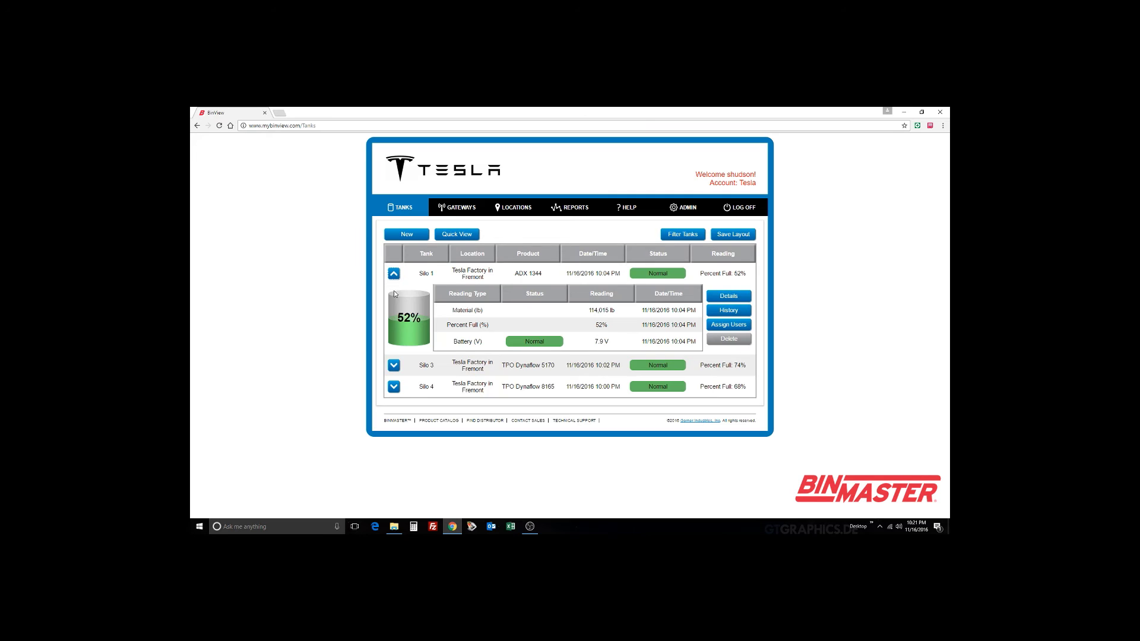
{"action": "left_click", "coordinate": [395, 367]}
{"action": "left_click", "coordinate": [394, 456]}
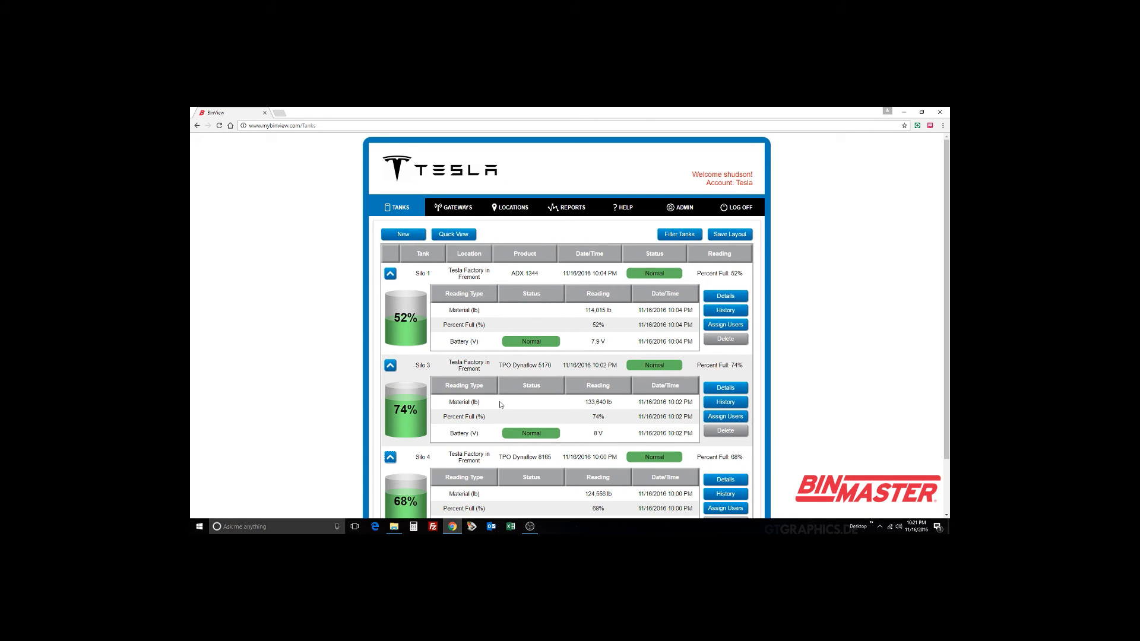
Step: Generate a Tank History chart of Silo 1 Material (lb) over the last 3 months at Tesla Factory
{"action": "left_click", "coordinate": [575, 209]}
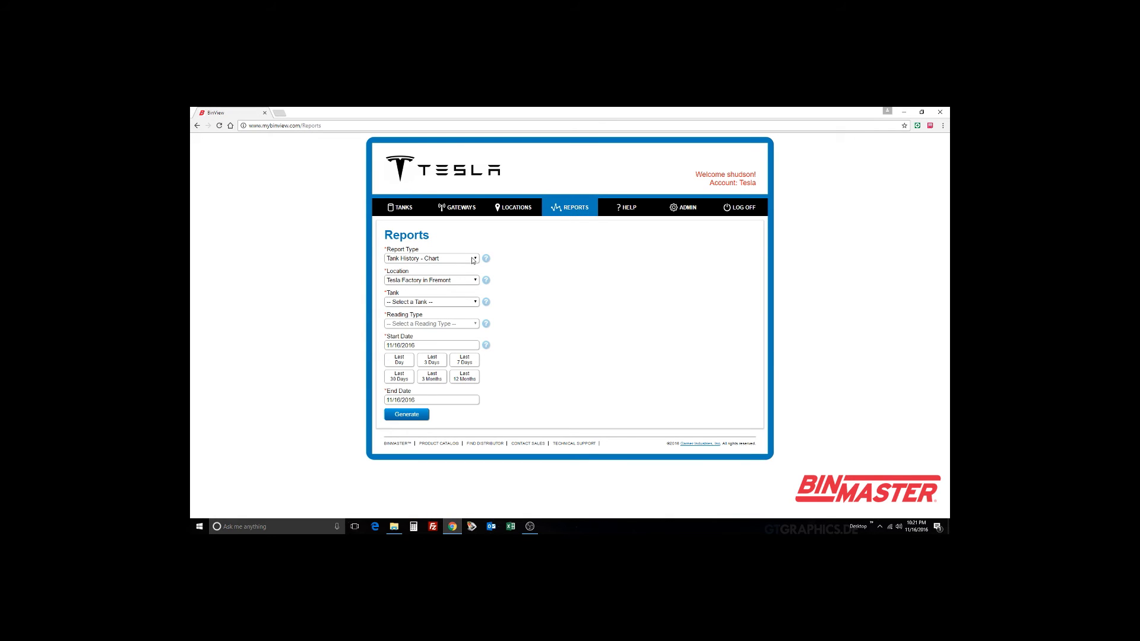
{"action": "left_click", "coordinate": [473, 259]}
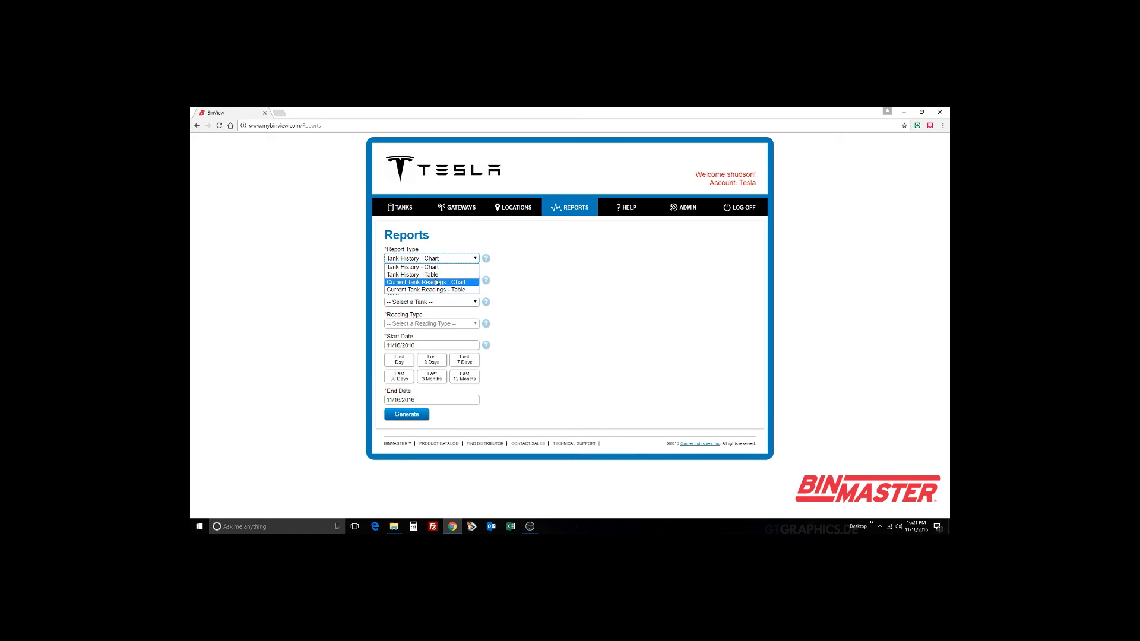
{"action": "left_click", "coordinate": [508, 281]}
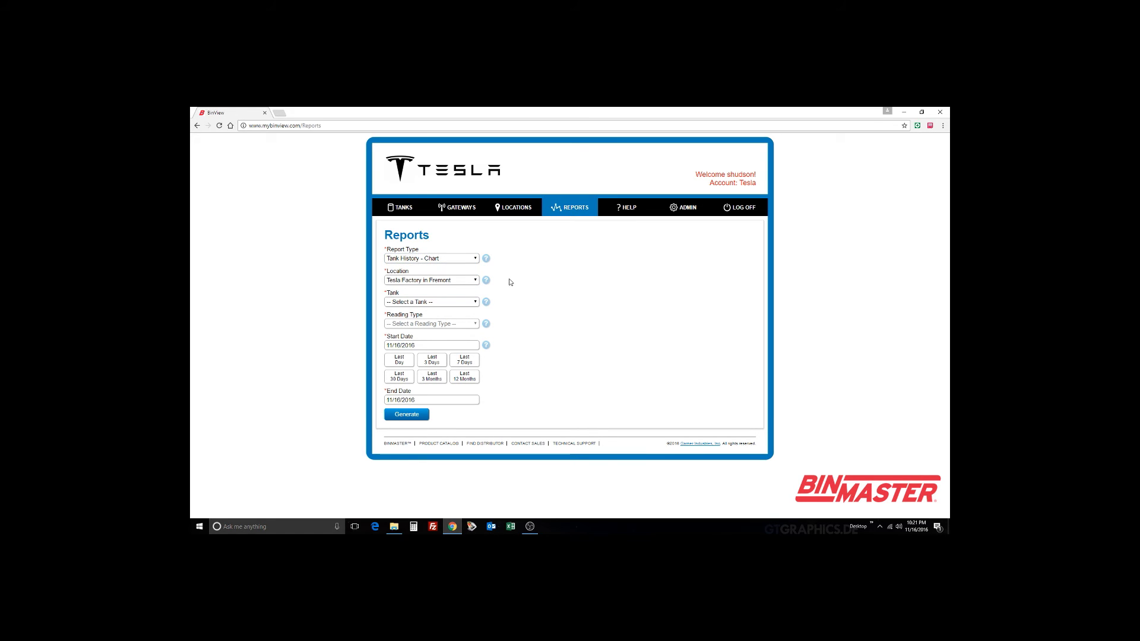
{"action": "left_click", "coordinate": [442, 284]}
{"action": "left_click", "coordinate": [447, 287]}
{"action": "left_click", "coordinate": [430, 304]}
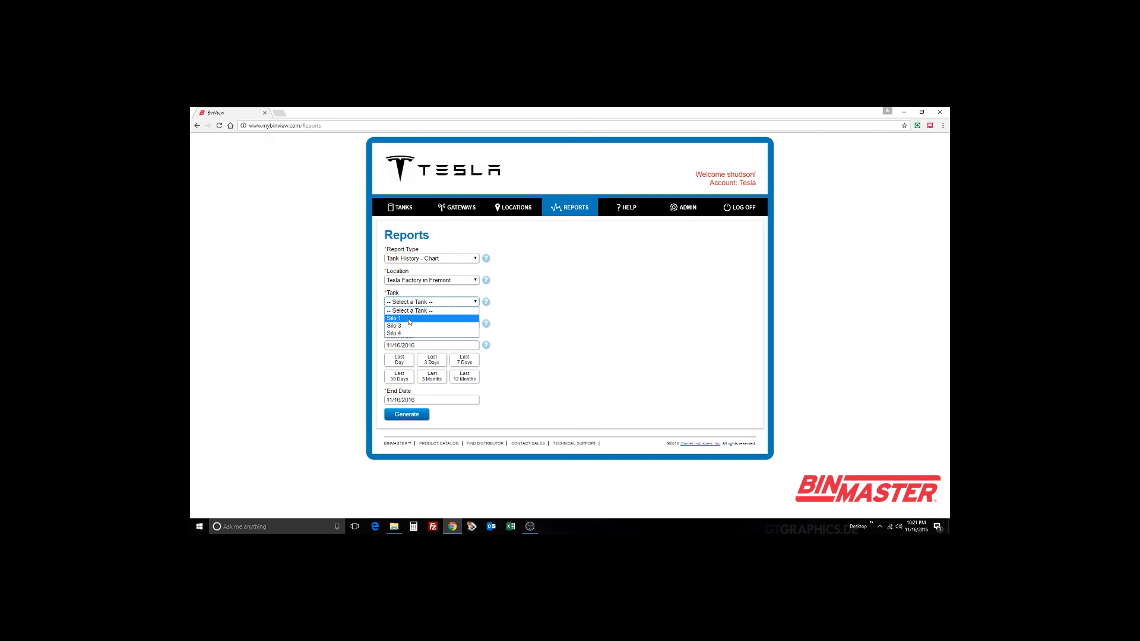
{"action": "left_click", "coordinate": [435, 303]}
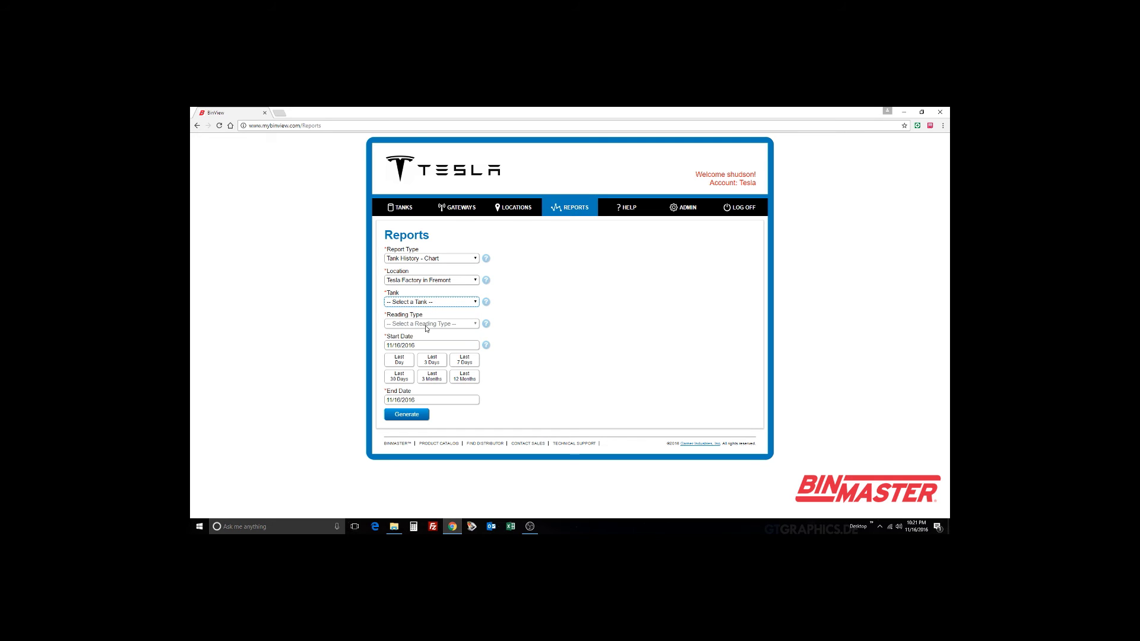
{"action": "left_click", "coordinate": [433, 302]}
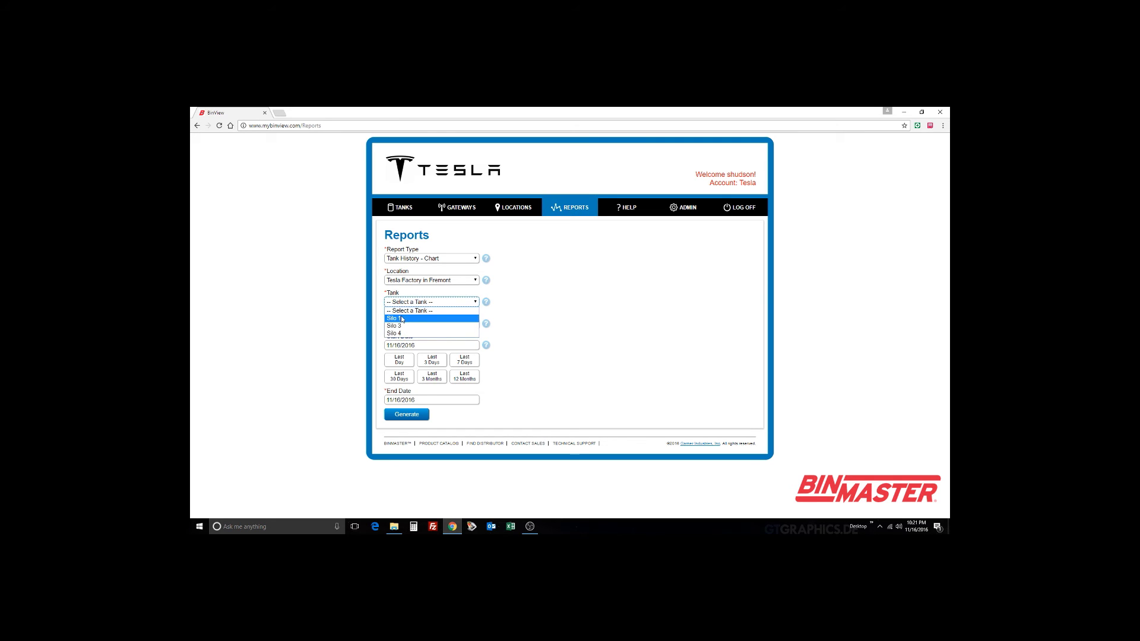
{"action": "left_click", "coordinate": [404, 318]}
{"action": "left_click", "coordinate": [417, 324]}
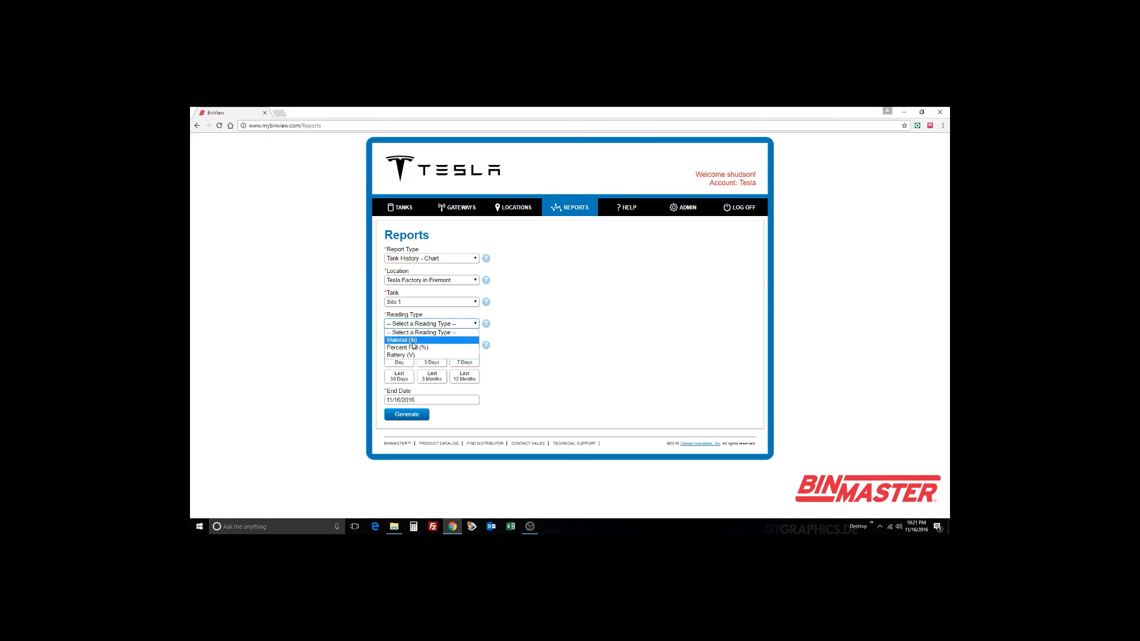
{"action": "left_click", "coordinate": [414, 342]}
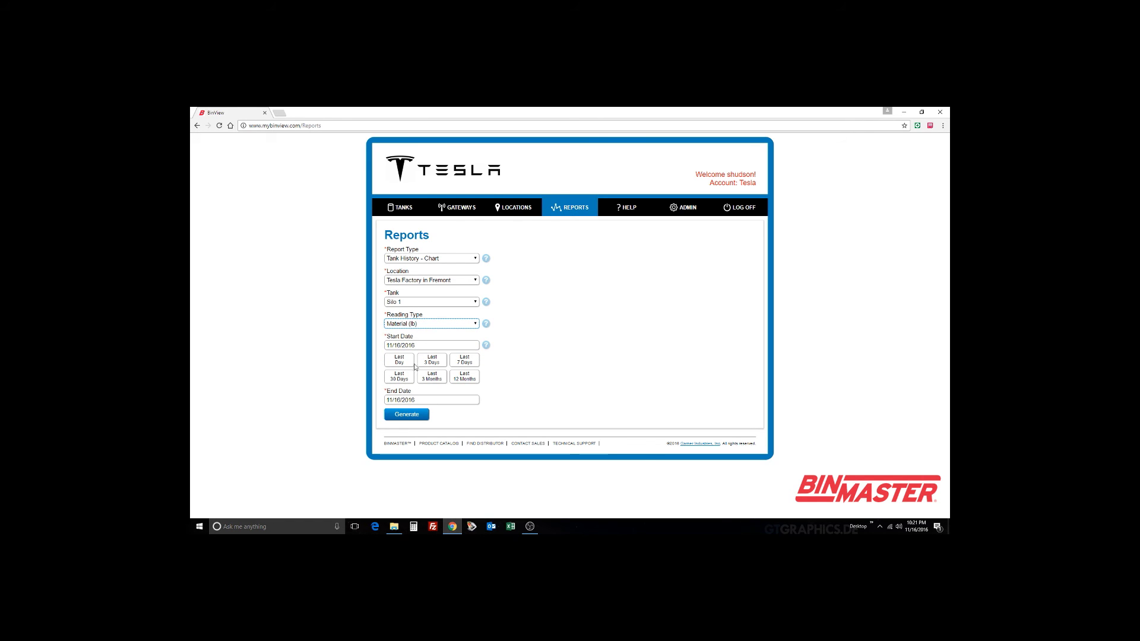
{"action": "left_click", "coordinate": [432, 377]}
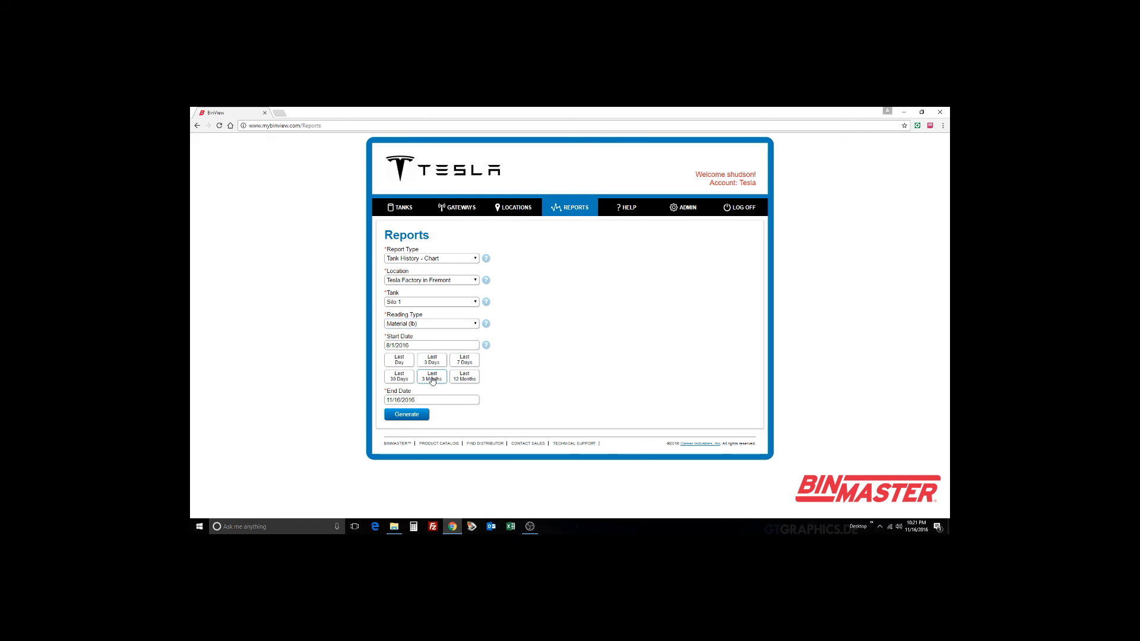
{"action": "left_click", "coordinate": [405, 416]}
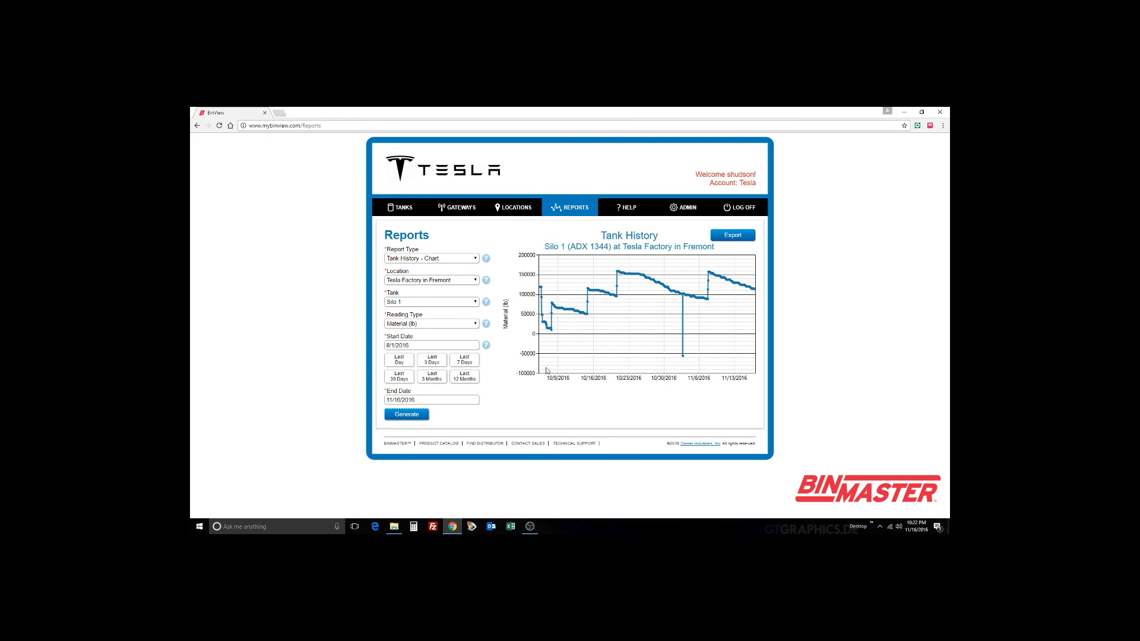
Step: Regenerate the chart for Silo 3 as Percent Full (%) and export it as PDF
{"action": "left_click", "coordinate": [472, 302]}
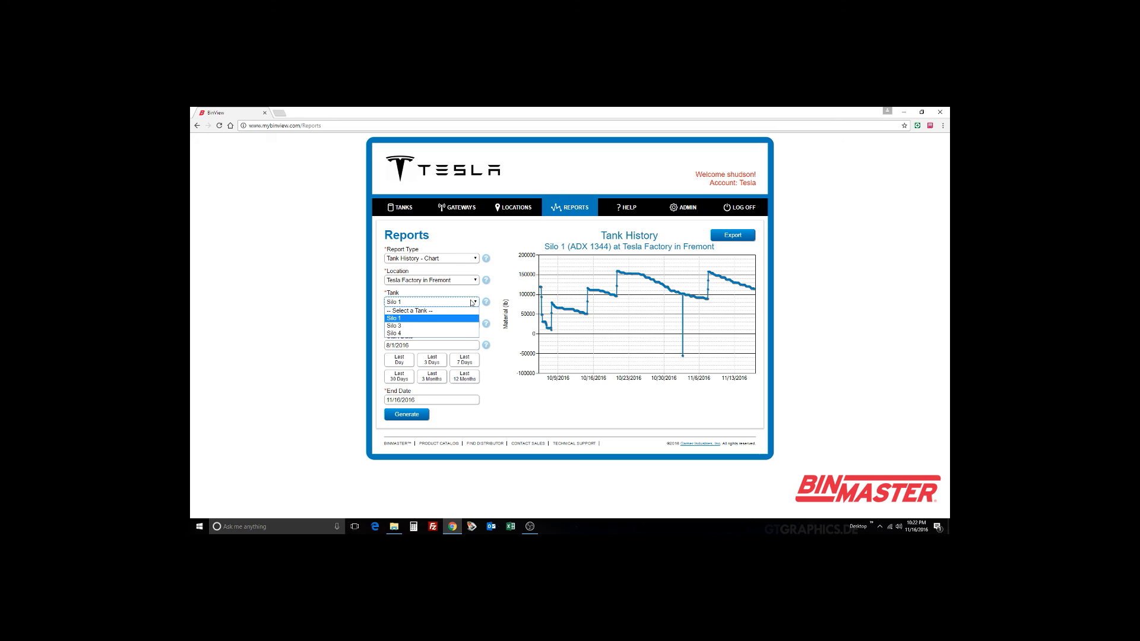
{"action": "left_click", "coordinate": [407, 327]}
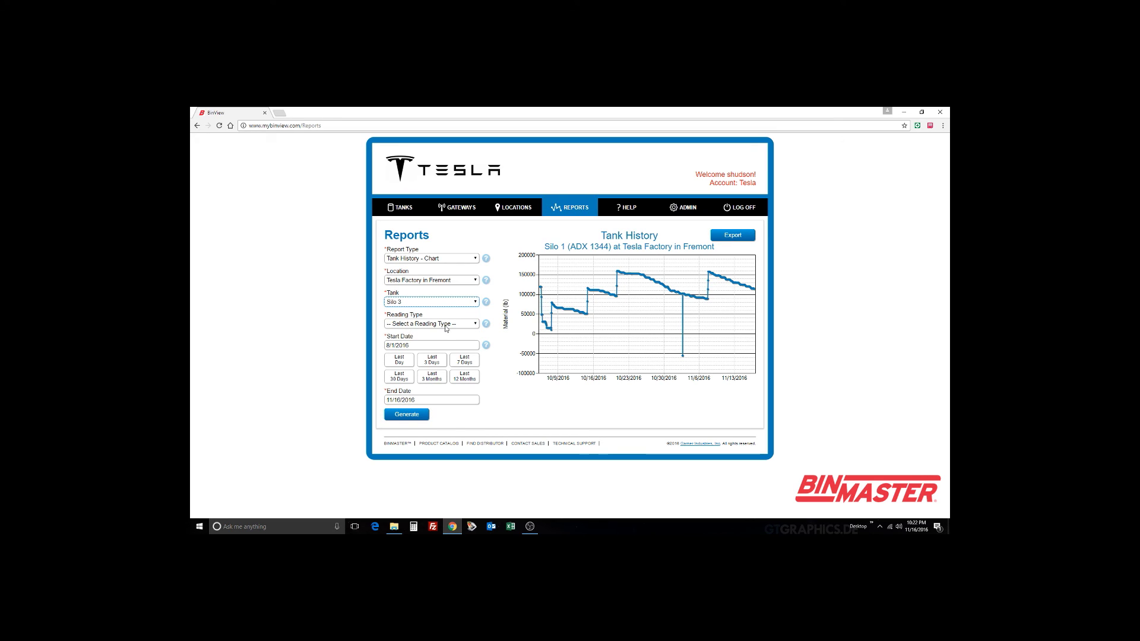
{"action": "left_click", "coordinate": [448, 324]}
{"action": "left_click", "coordinate": [407, 348]}
{"action": "left_click", "coordinate": [408, 415]}
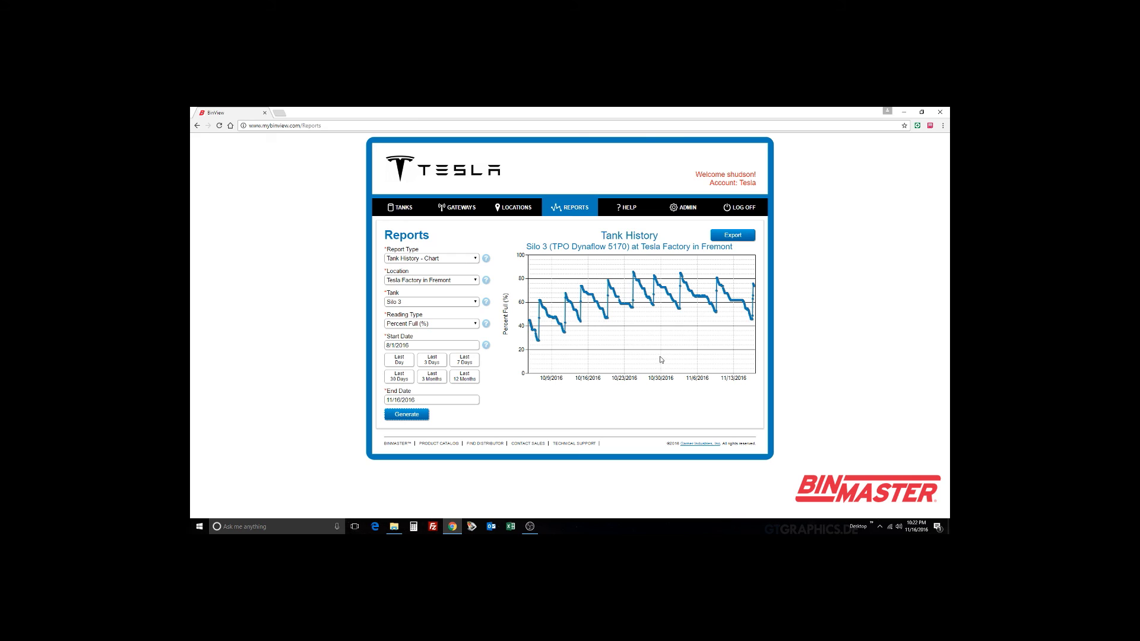
{"action": "left_click", "coordinate": [735, 236]}
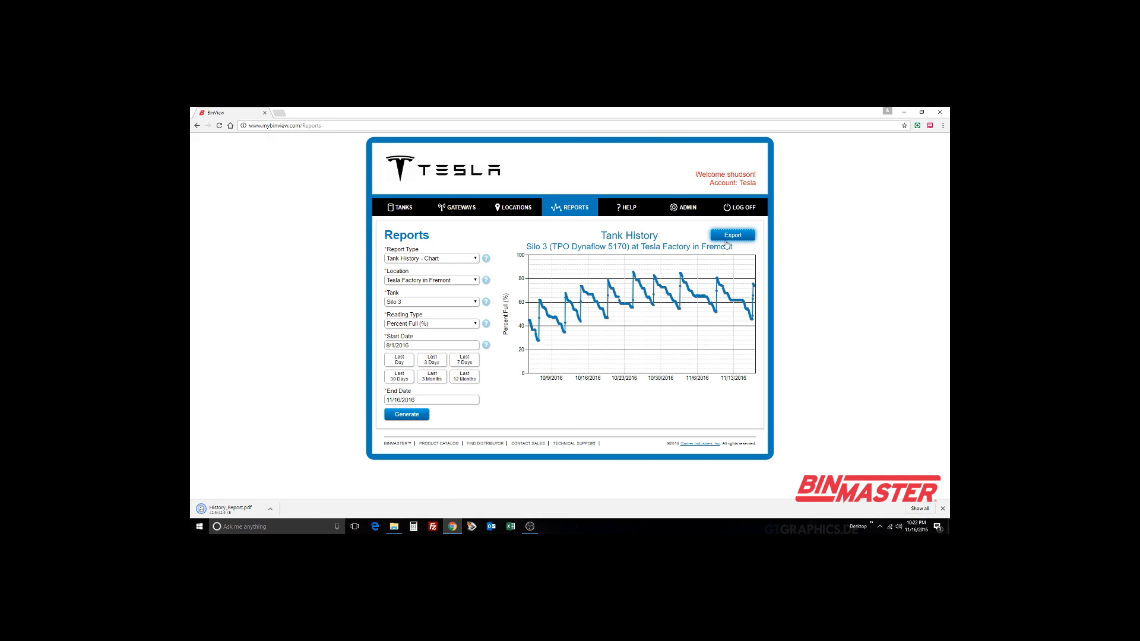
Step: Open the downloaded History_Report.pdf, then go back to BinView's Tanks list
{"action": "left_click", "coordinate": [269, 515]}
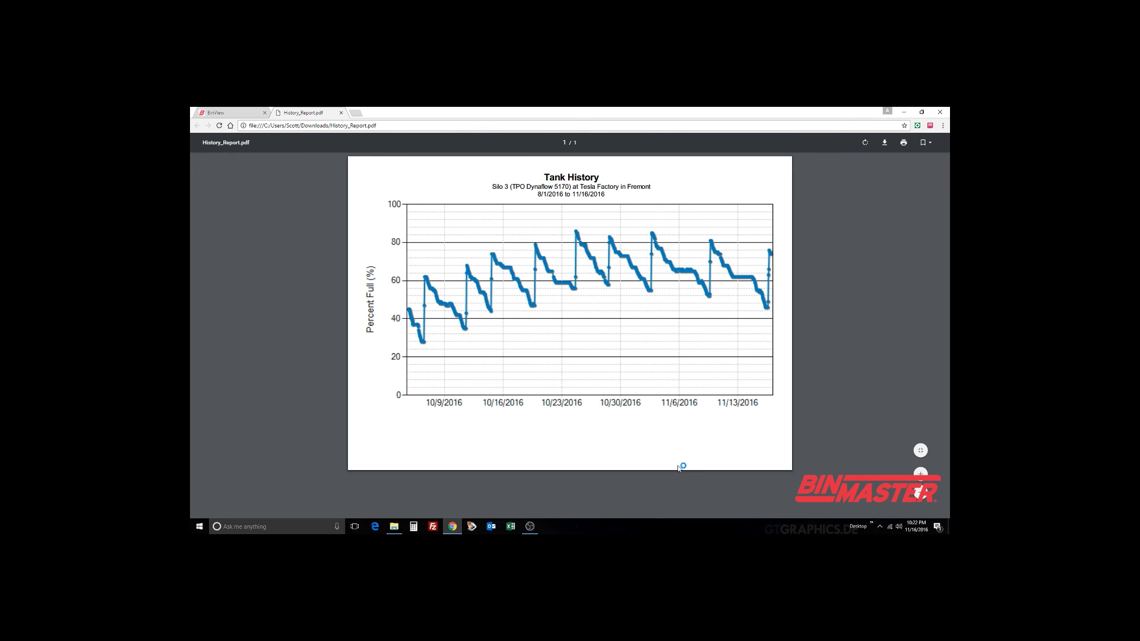
{"action": "left_click", "coordinate": [232, 113]}
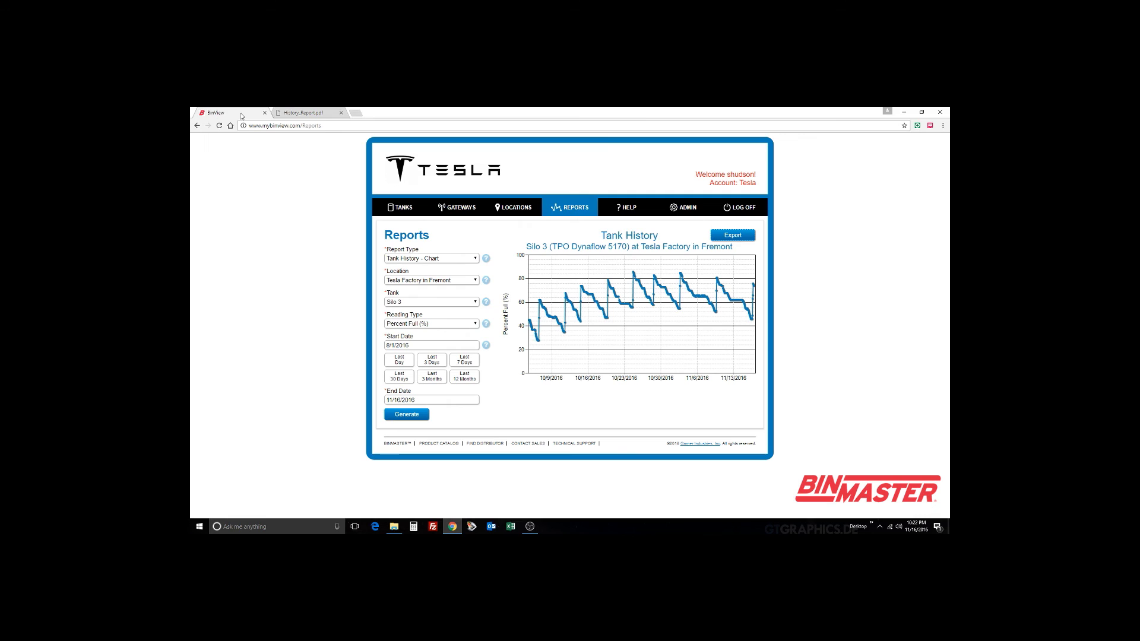
{"action": "left_click", "coordinate": [397, 209]}
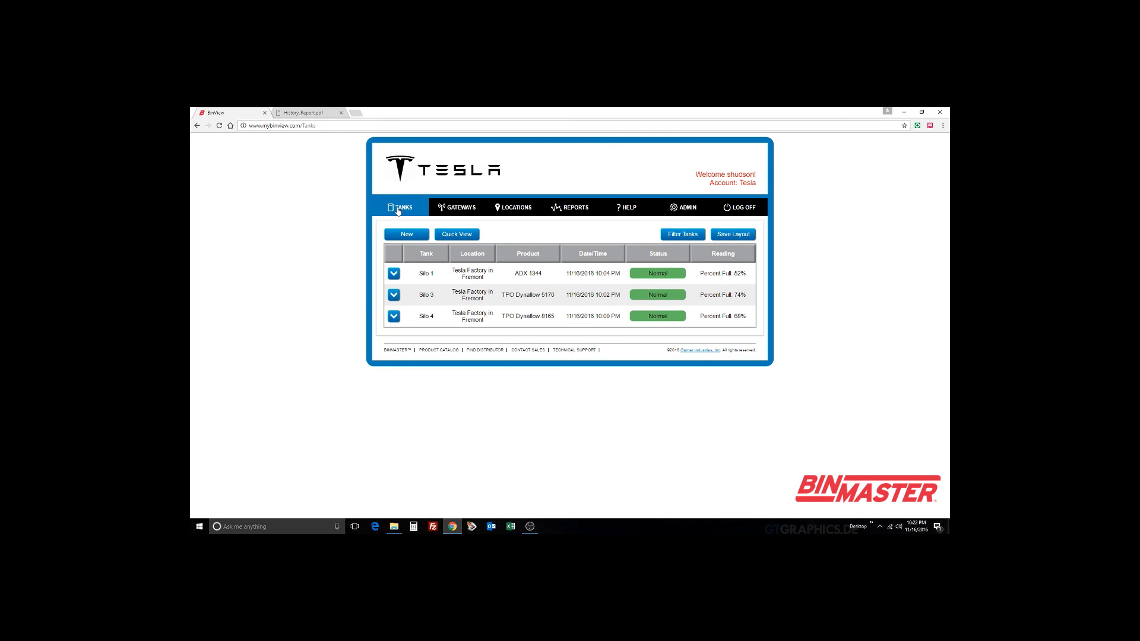